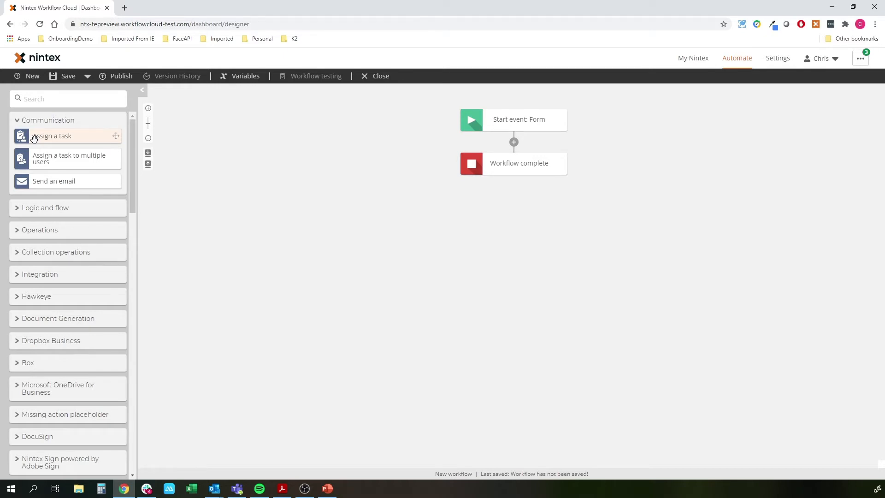
Add an 'Assign a task to multiple users' step below the form start and review its Reject/Approve settings
left_click_drag(45, 158, 496, 142)
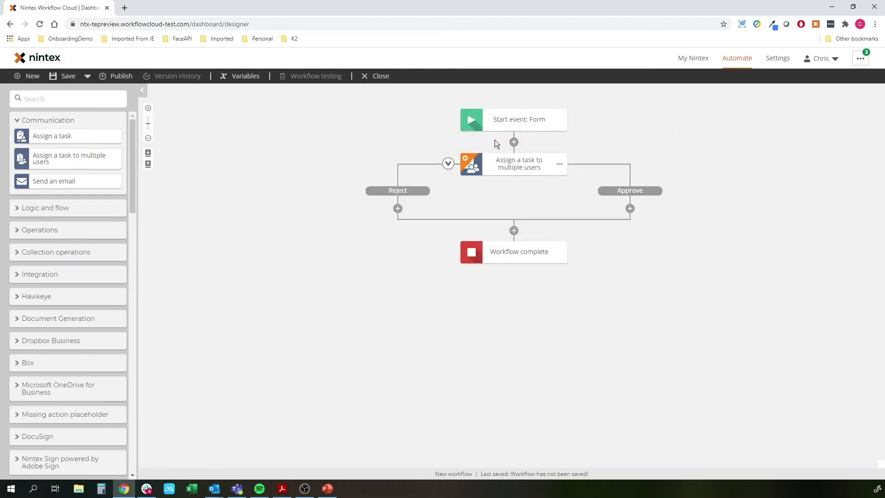
left_click(503, 167)
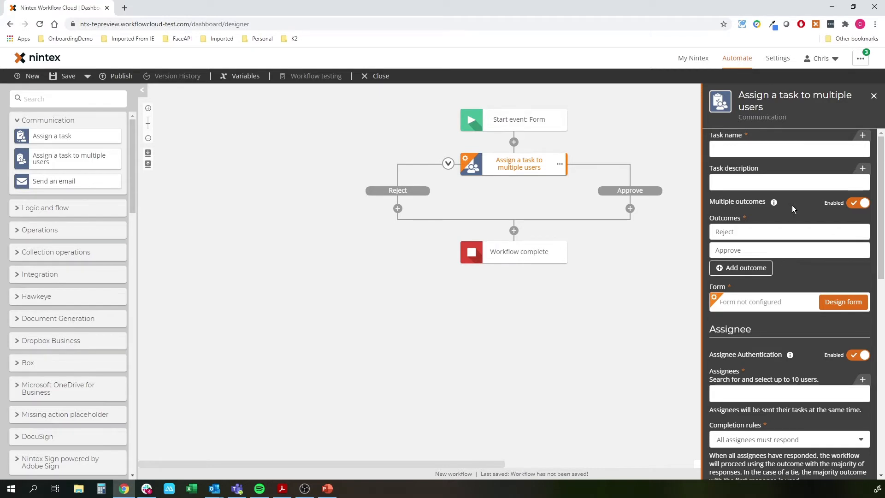
scroll(792, 257, "down", 7)
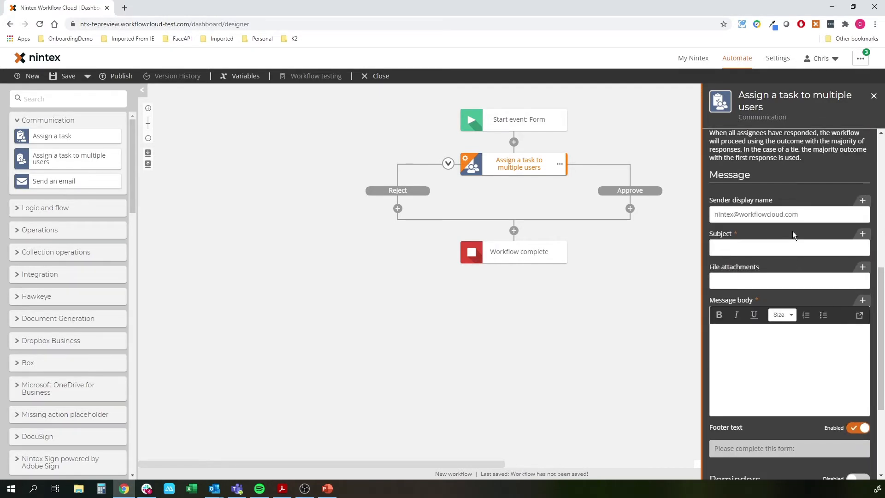
scroll(792, 231, "down", 3)
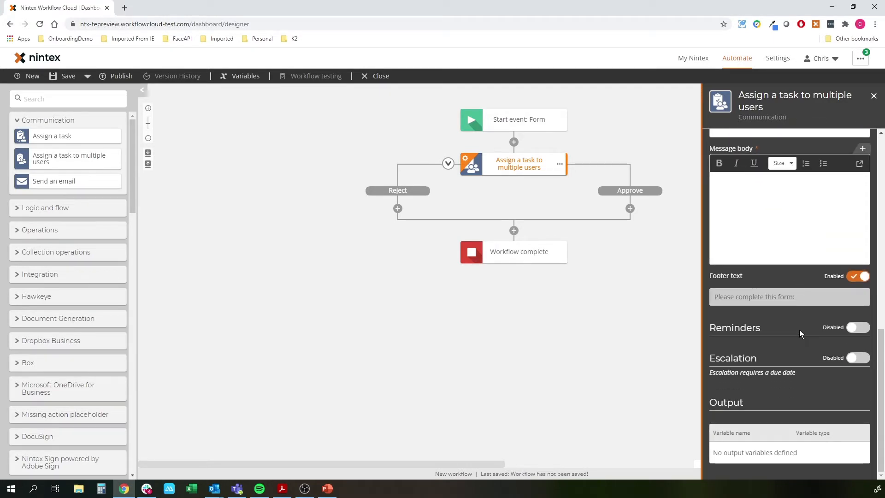
scroll(786, 301, "up", 10)
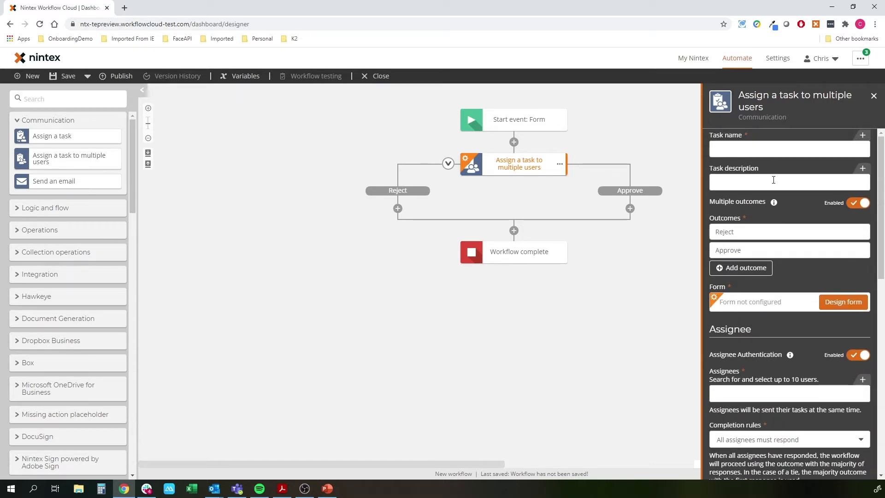
scroll(825, 288, "down", 3)
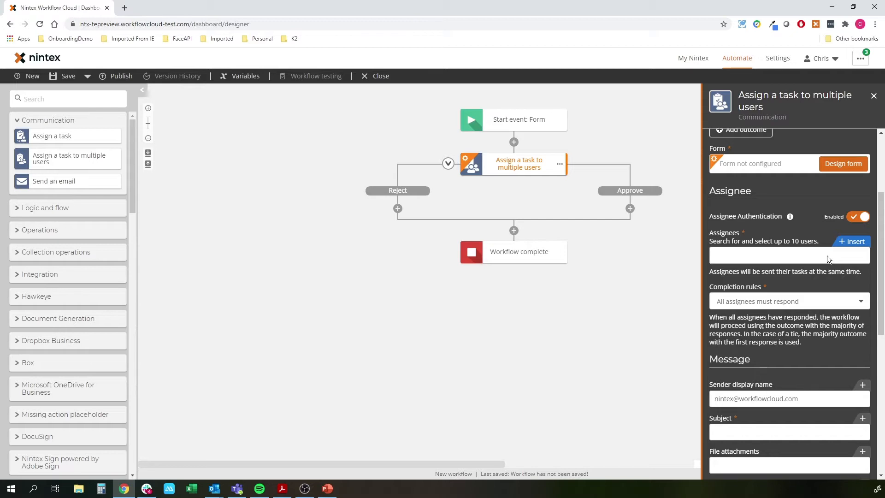
left_click(745, 301)
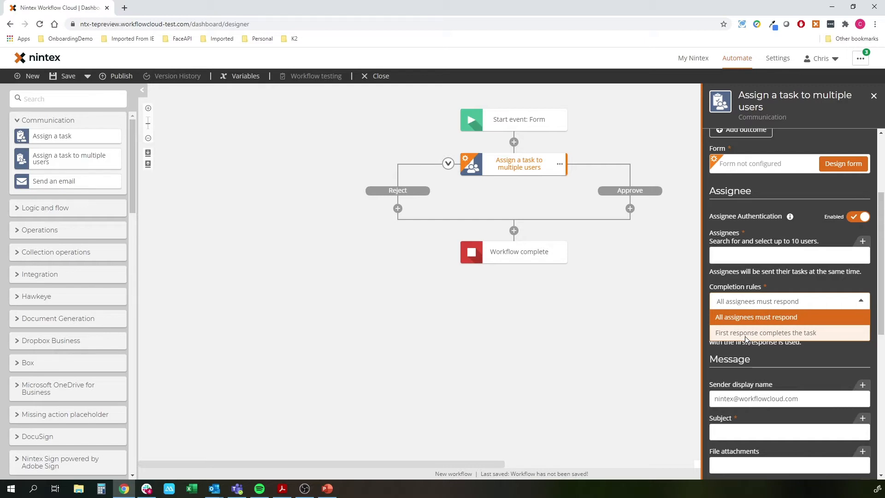
left_click(749, 348)
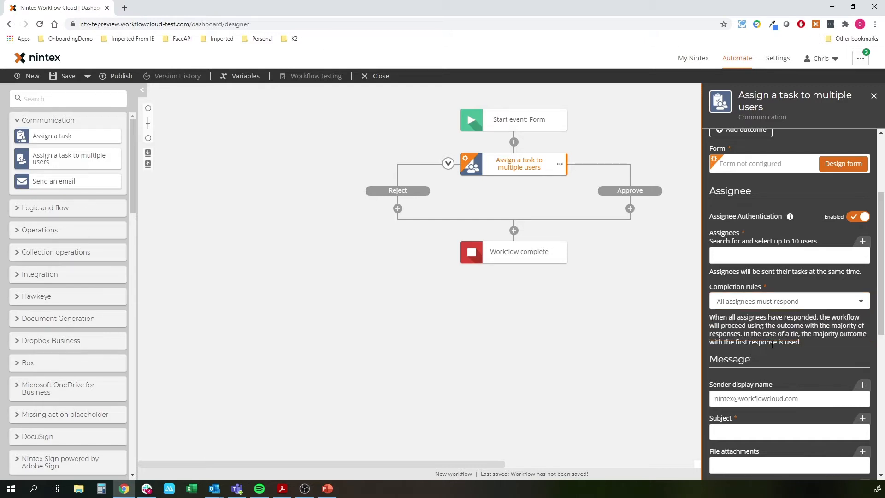
scroll(784, 340, "up", 3)
left_click(753, 149)
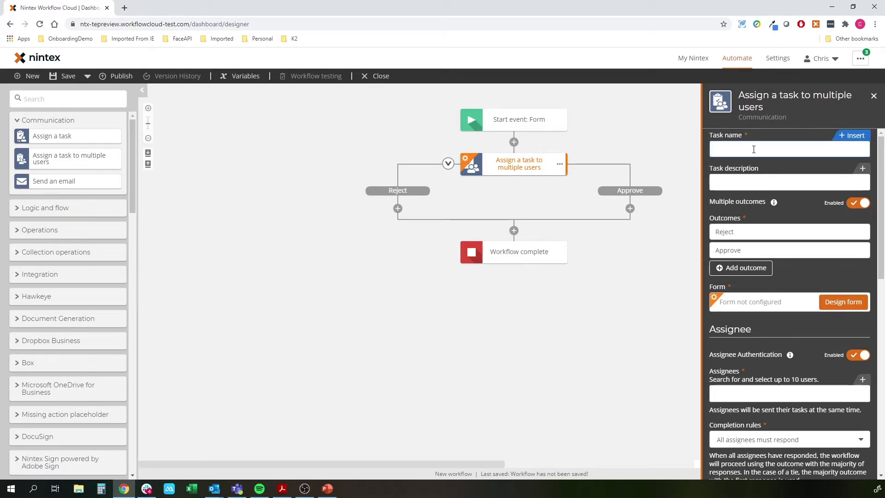
Set the task name to '[Prospect Name] - [Company] - New Lead' using form variables
left_click(852, 135)
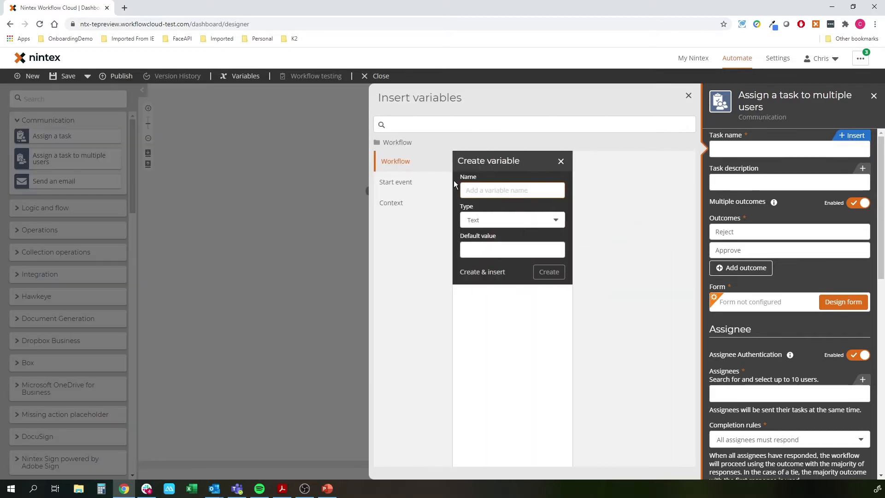
left_click(418, 183)
left_click(491, 182)
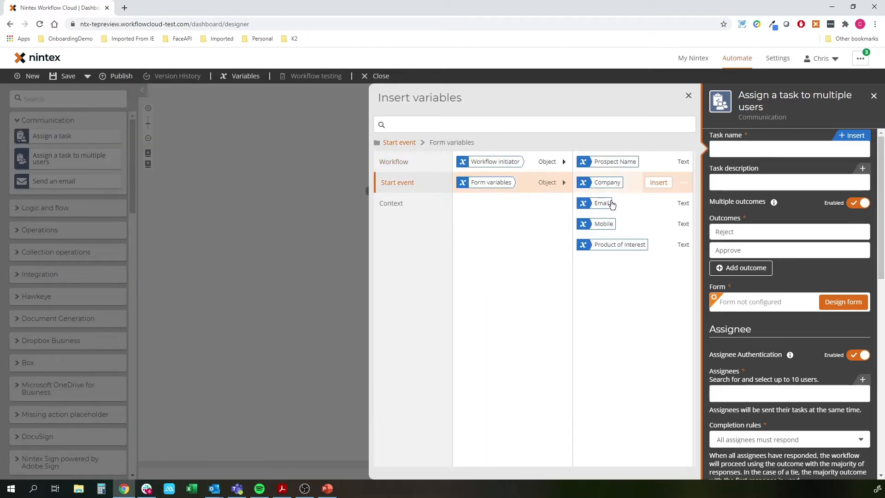
left_click(658, 162)
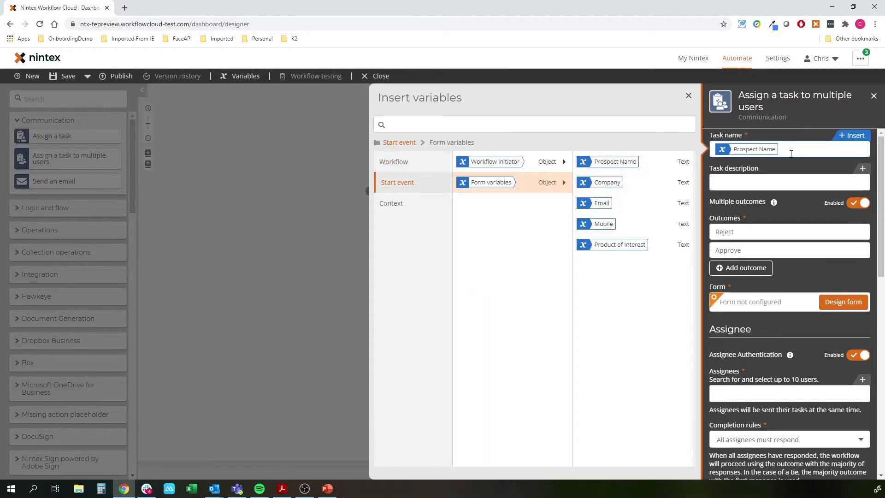
type("-")
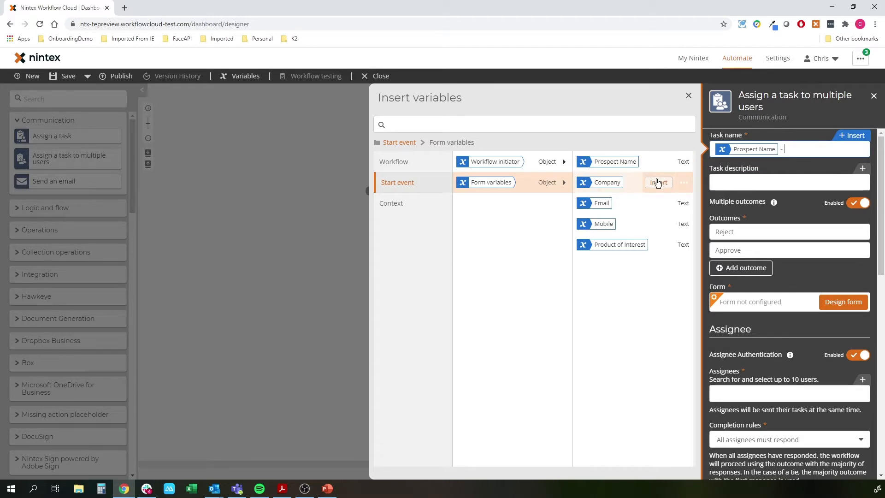
left_click(658, 183)
type("- New Lead")
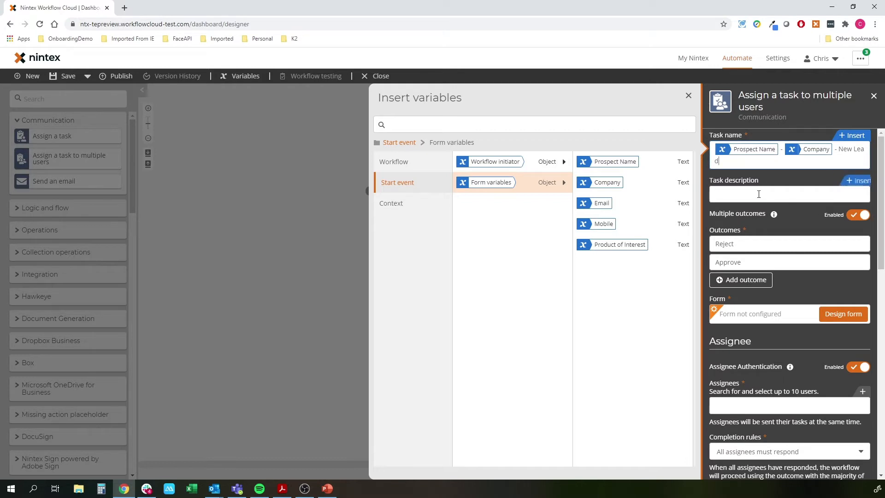
left_click(844, 194)
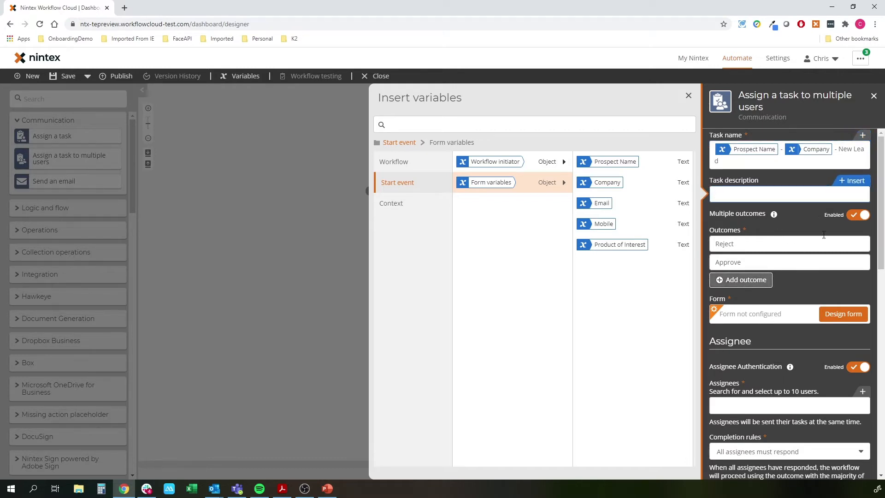
Reset multiple outcomes and add a third outcome named 'Maybe' beside Reject and Approve
left_click(855, 215)
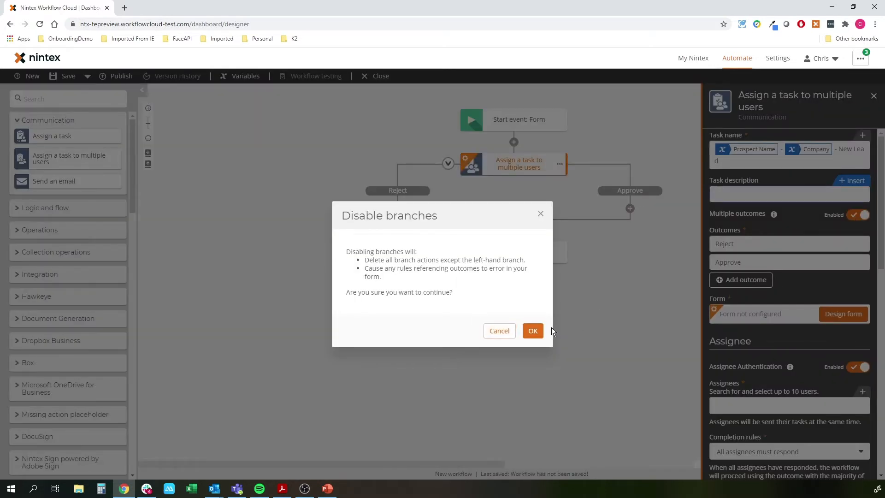
left_click(534, 330)
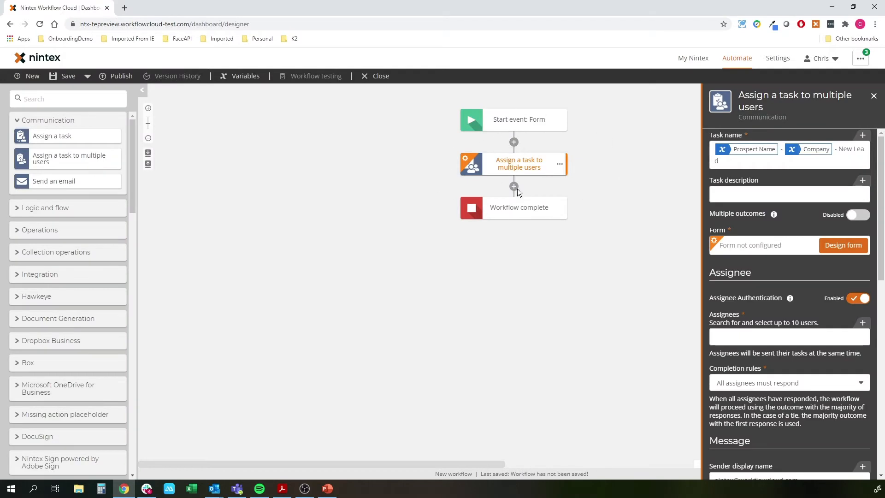
left_click(856, 215)
left_click(748, 280)
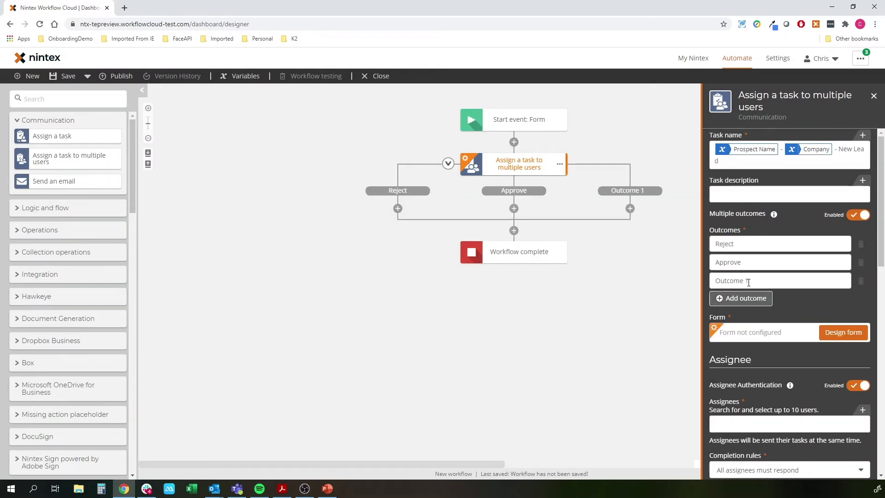
triple_click(748, 282)
type("Maybe")
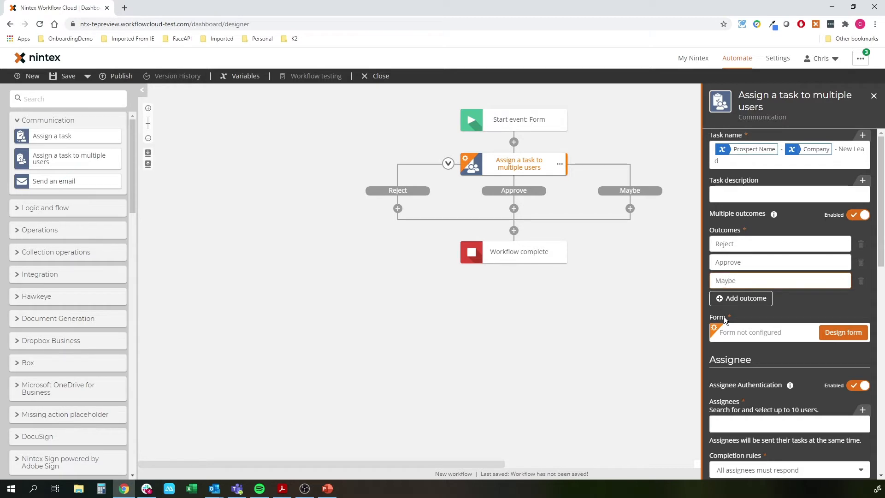
scroll(818, 356, "down", 2)
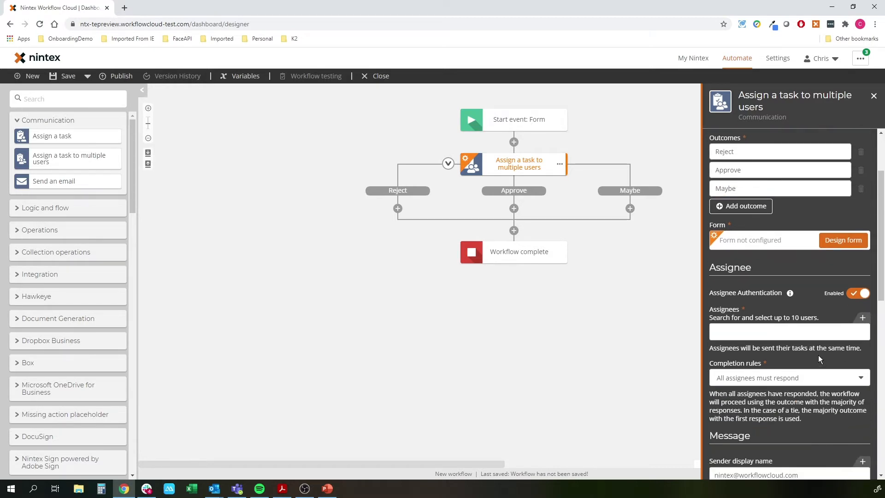
In the task form designer, place Prospect Name, Company, Email and Mobile start-event fields beside Outcome
left_click(831, 246)
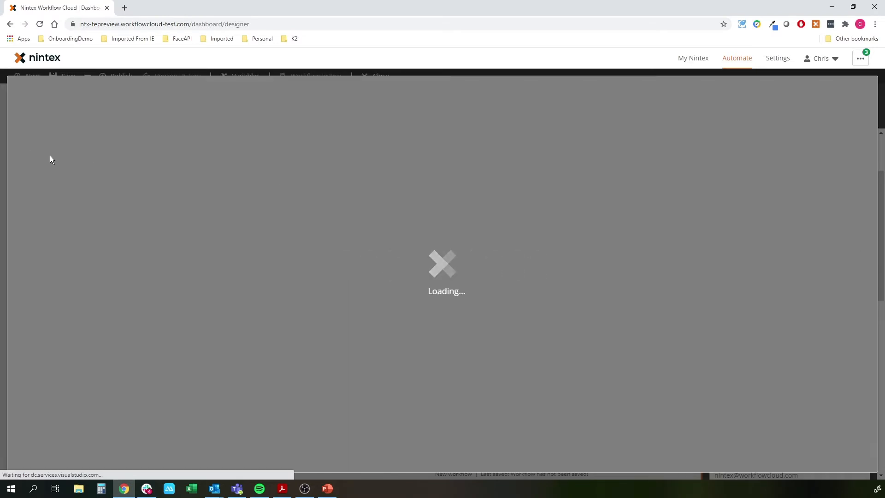
scroll(125, 254, "down", 2)
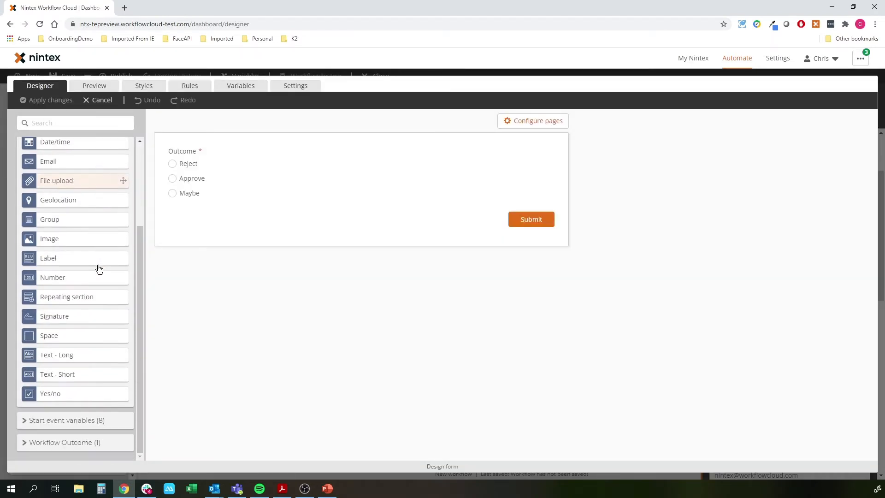
left_click(80, 421)
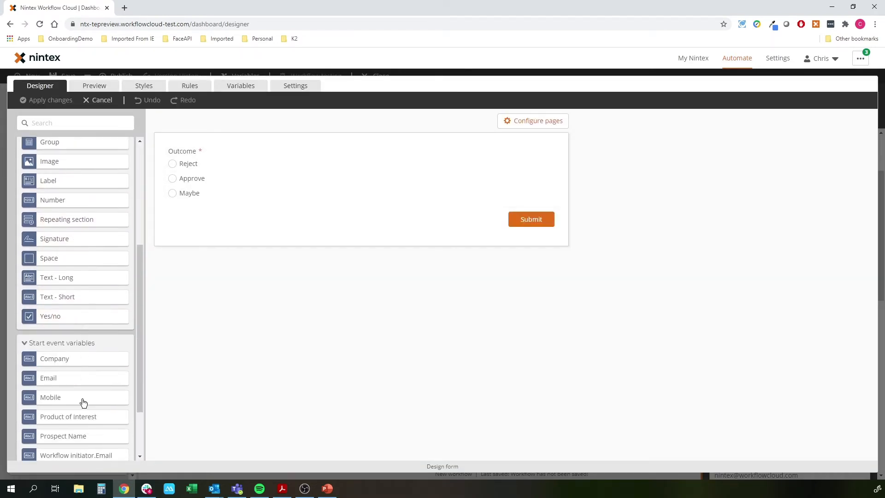
left_click_drag(65, 421, 374, 154)
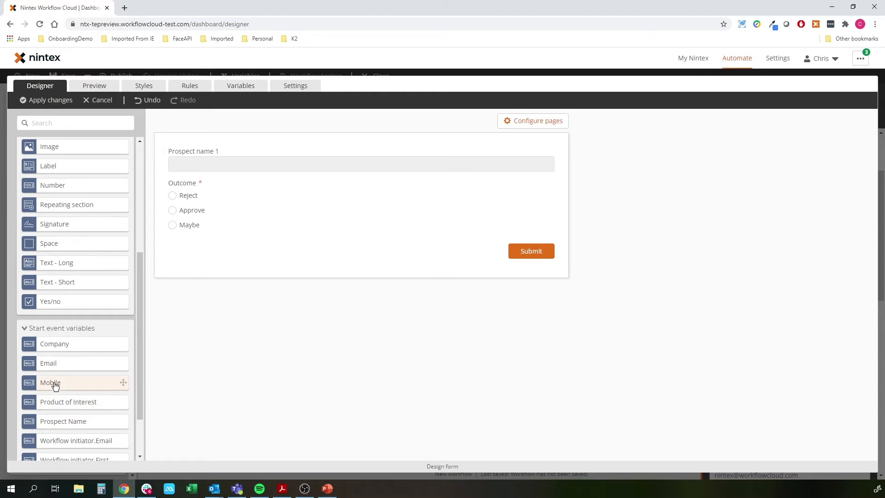
left_click_drag(60, 351, 537, 158)
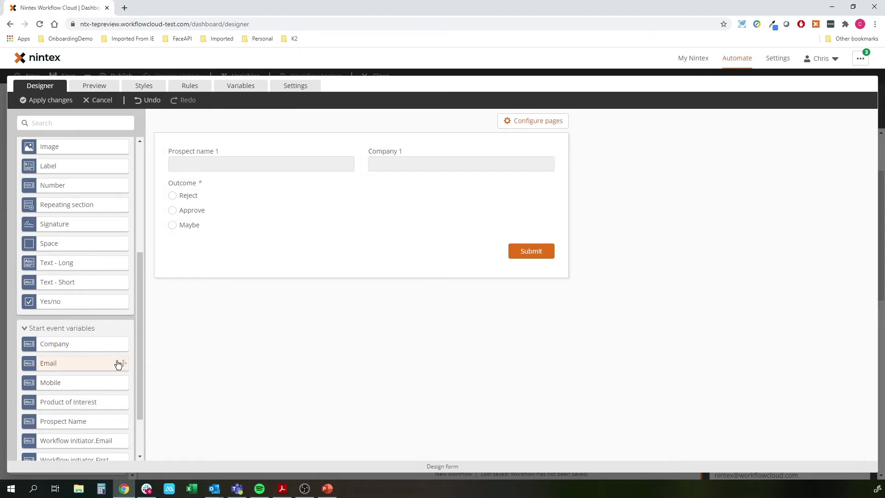
left_click_drag(48, 365, 262, 189)
left_click_drag(69, 383, 490, 192)
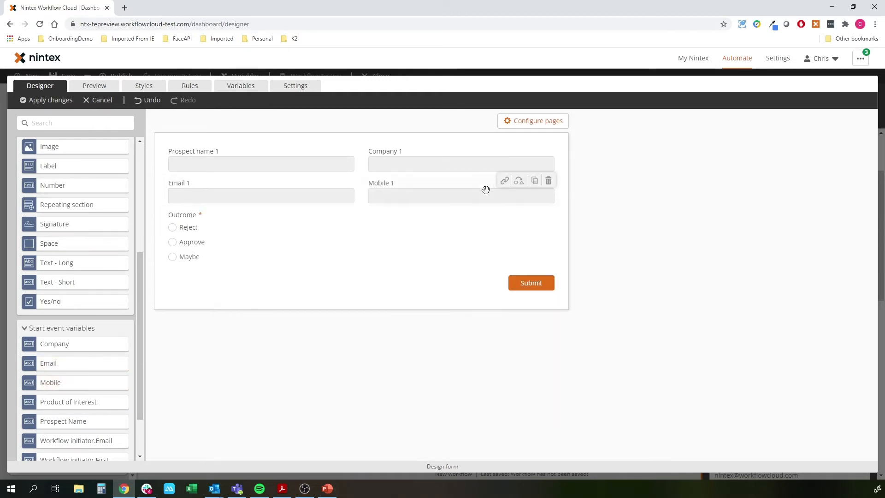
left_click(68, 327)
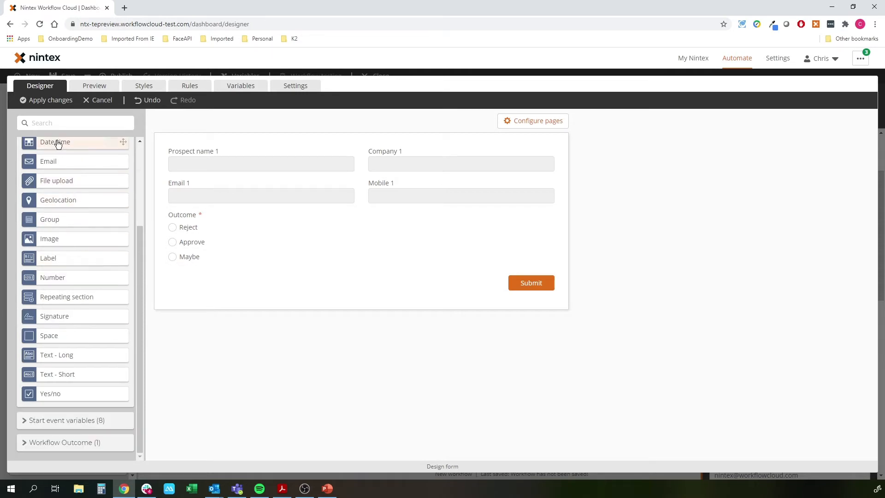
Add a new email field to the task form titled 'Assign To:'
left_click_drag(46, 162, 248, 235)
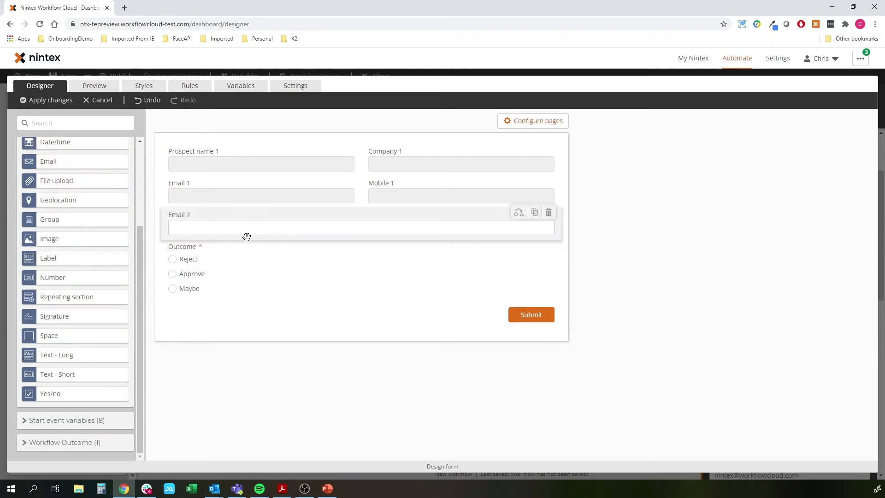
triple_click(706, 177)
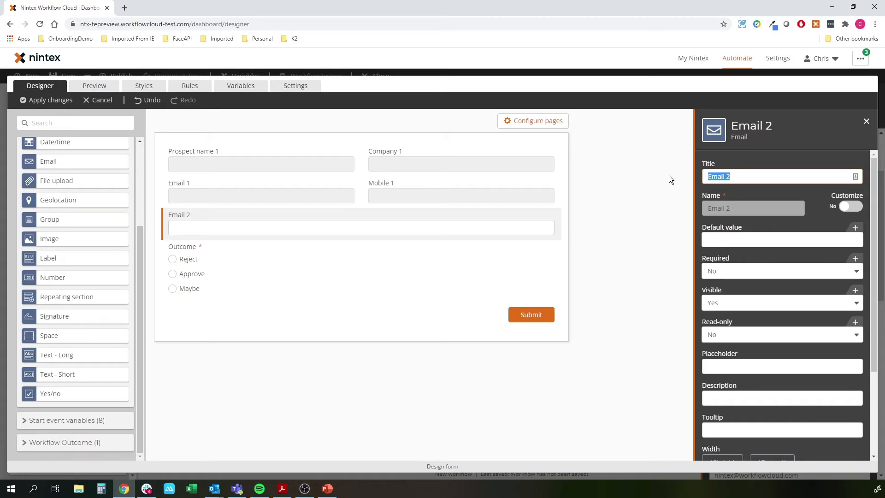
type("Assign To:")
left_click(588, 254)
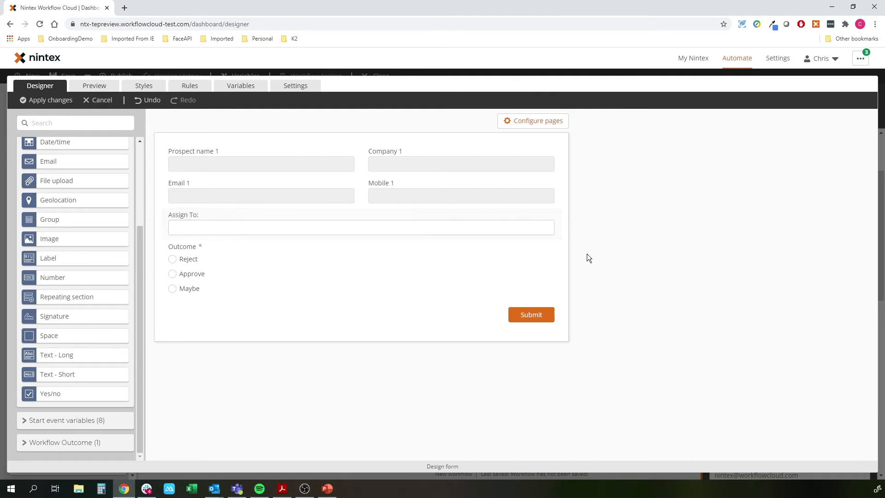
Set the Outcome field's alignment to Horizontal
left_click(237, 273)
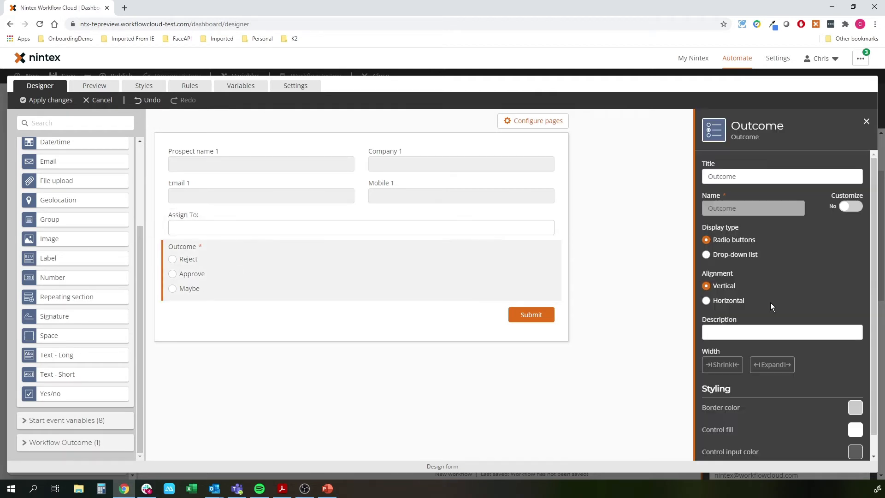
left_click(730, 299)
left_click(599, 335)
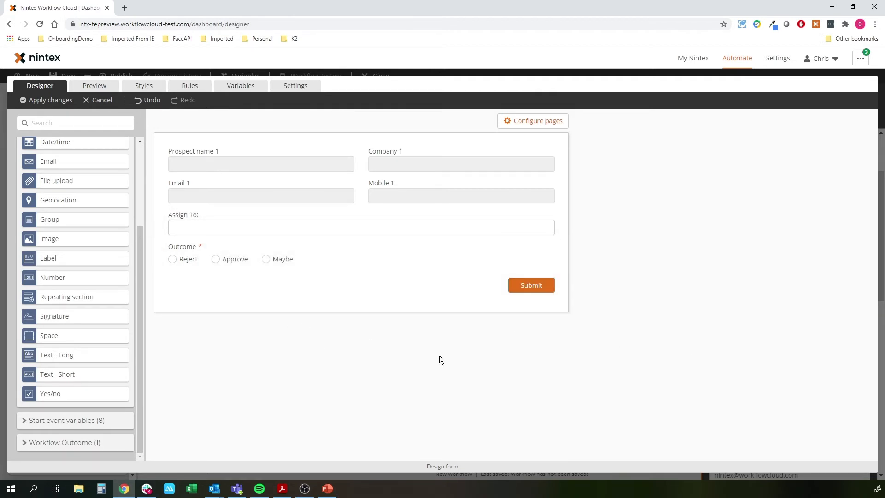
Apply the form changes and add three users as task assignees via the assignee search
left_click(41, 100)
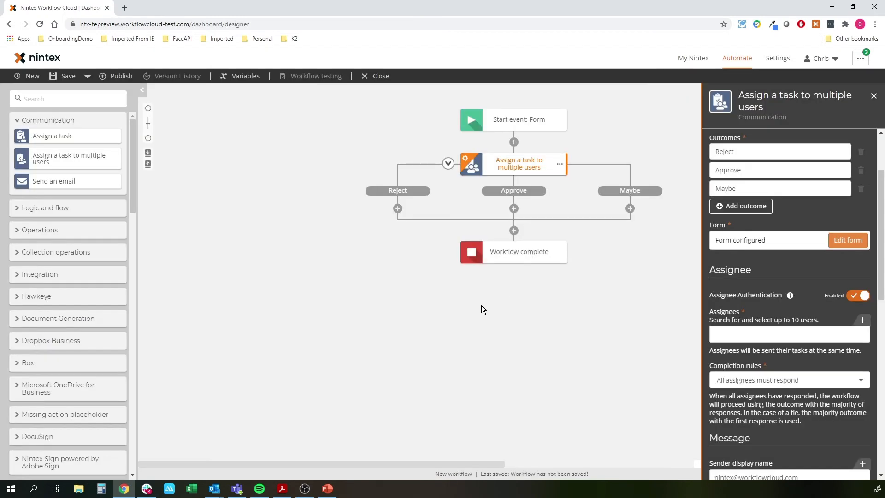
scroll(770, 255, "down", 2)
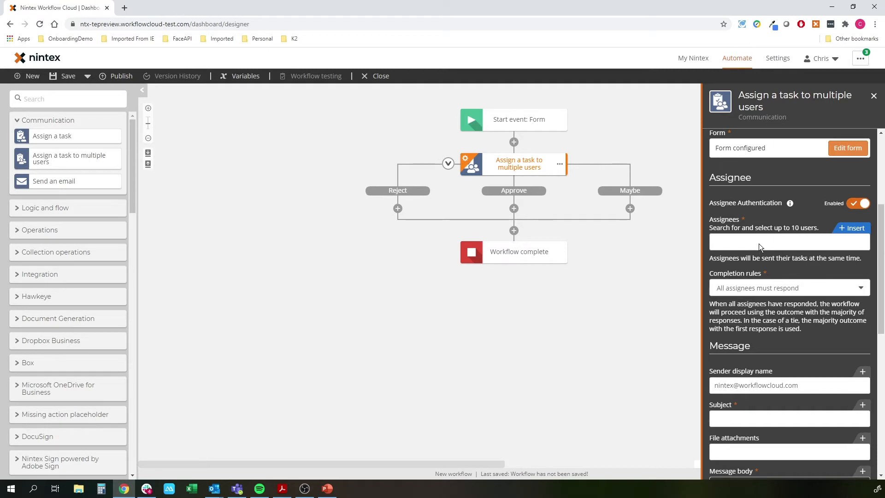
left_click(758, 243)
type("chris.e")
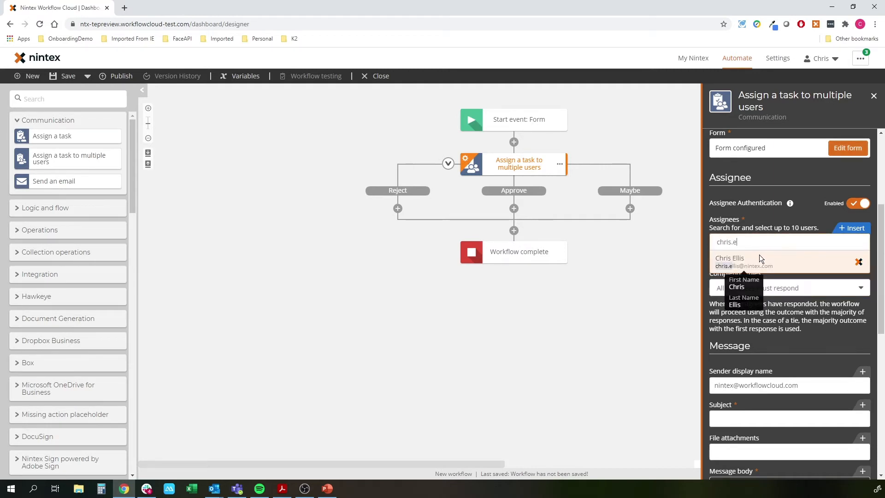
left_click(760, 255)
type("math")
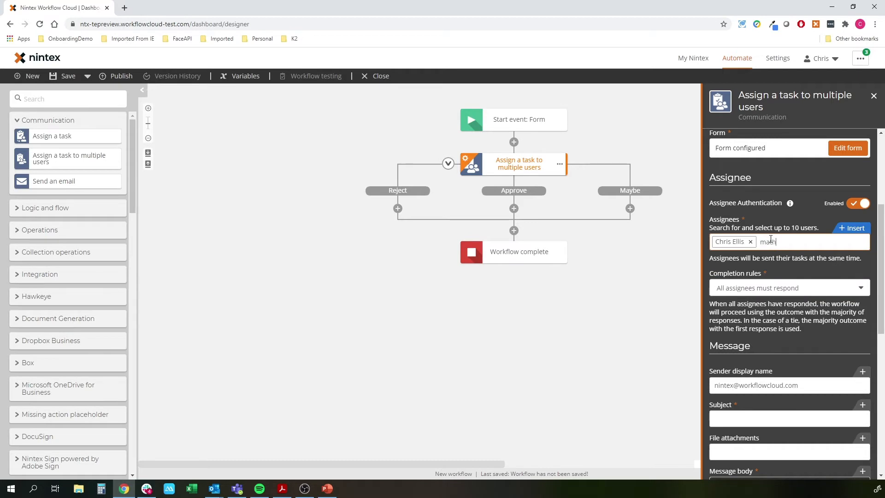
left_click(772, 258)
type("dan")
left_click(791, 258)
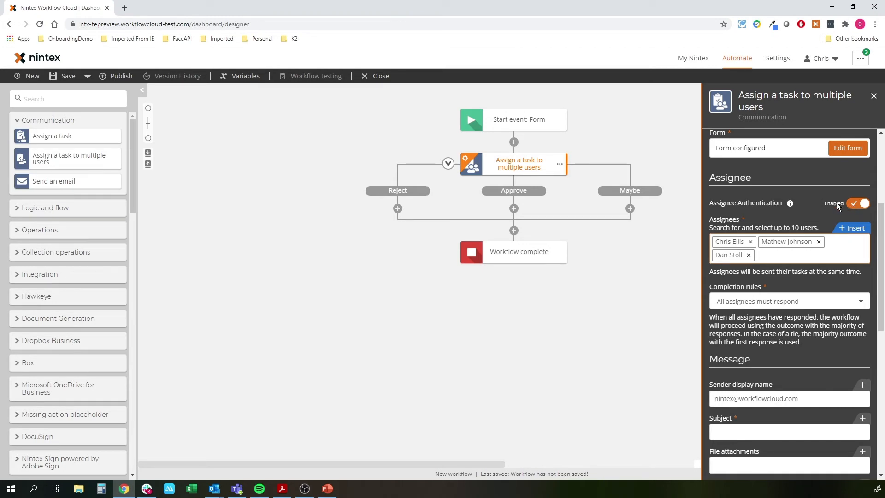
Browse the start event's form variables without inserting any
left_click(853, 229)
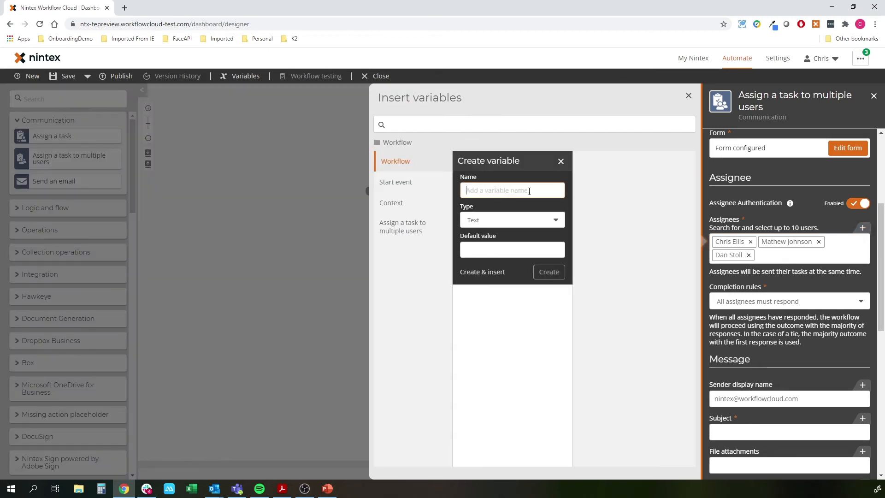
left_click(417, 196)
left_click(487, 185)
mouse_move(663, 201)
left_click(315, 222)
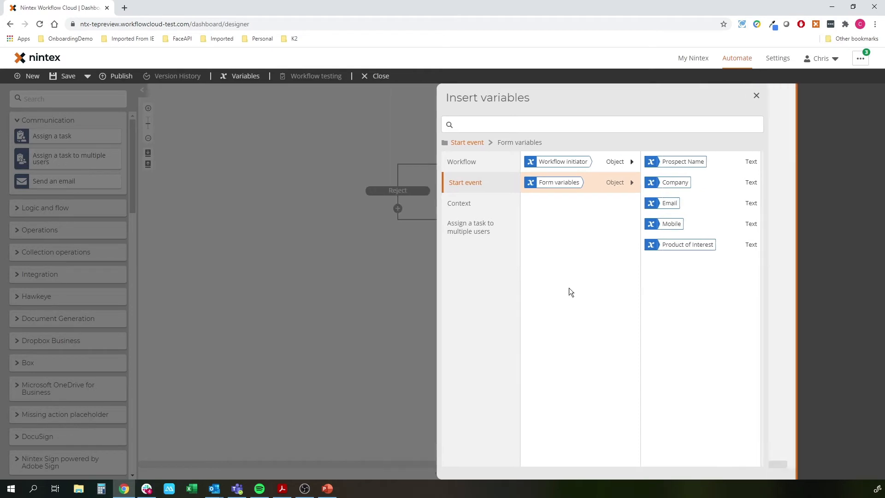
Set the task's completion rule to 'First response completes the task'
left_click(502, 162)
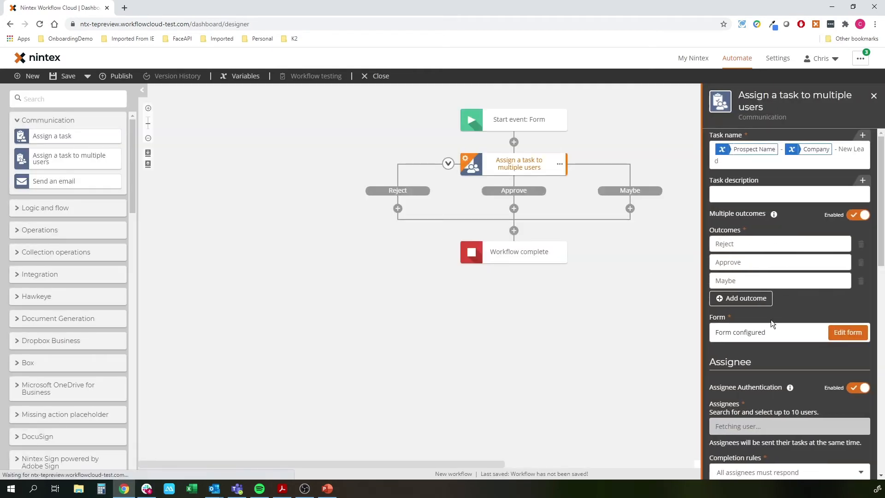
scroll(768, 277, "down", 7)
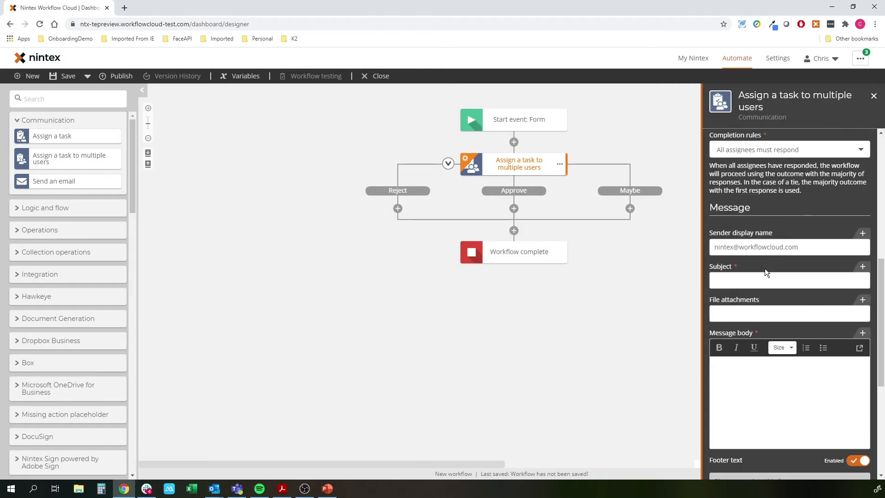
left_click(780, 150)
left_click(765, 175)
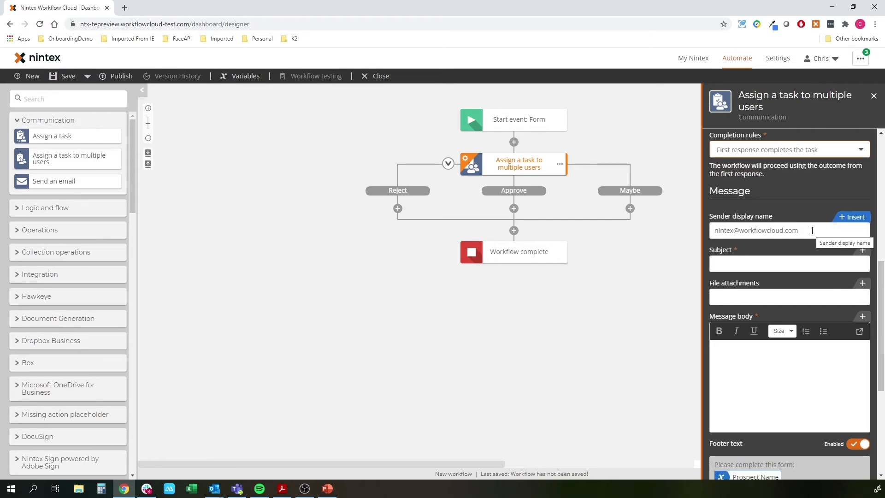
Set the notification subject 'New Lead to Arprove' and body 'Hi there, there is a lead to review'
left_click(774, 269)
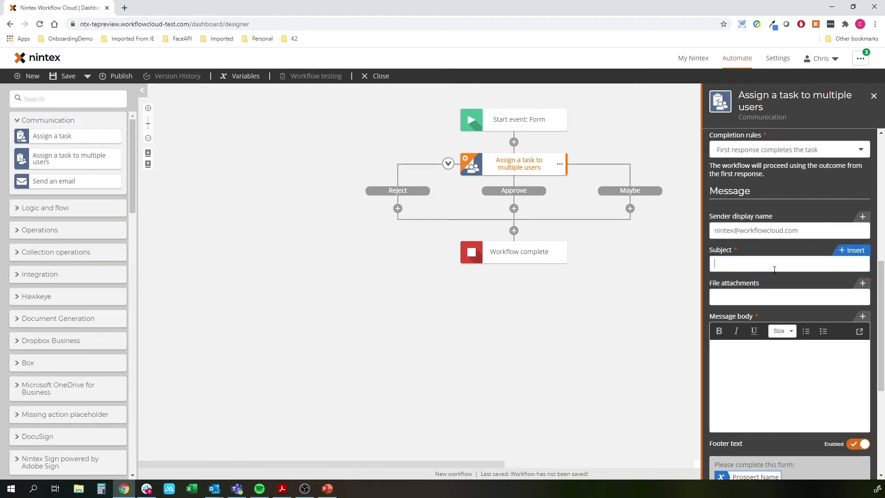
scroll(775, 270, "down", 2)
type("New Lead to Ar")
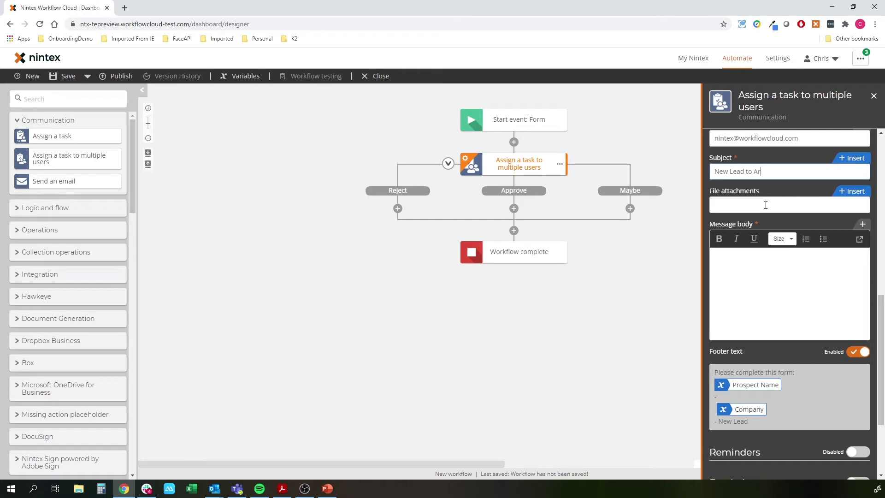
type("prove")
left_click(775, 269)
type("Hi there, there is a lead to review")
Toggle task reminders on and then back off
scroll(784, 300, "down", 3)
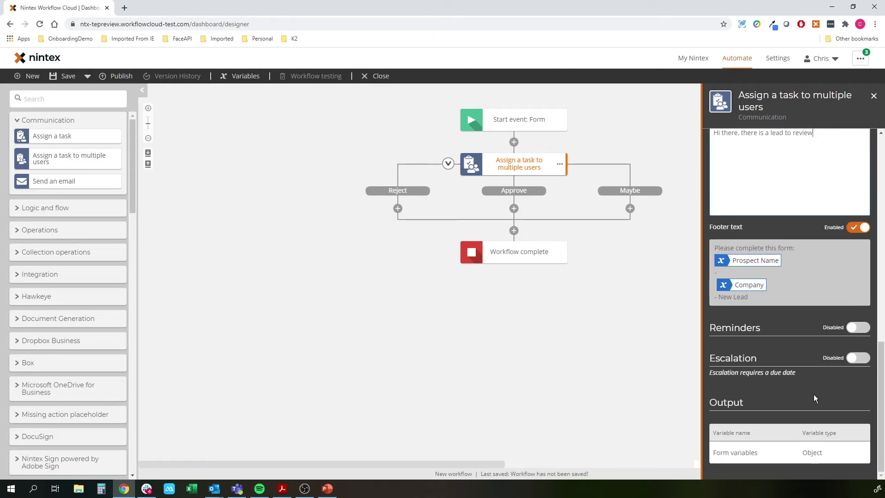
left_click(858, 328)
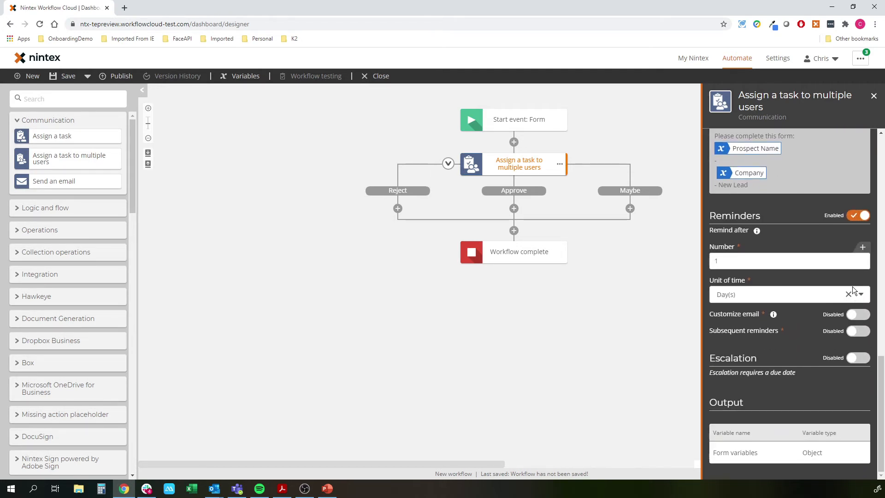
left_click(857, 215)
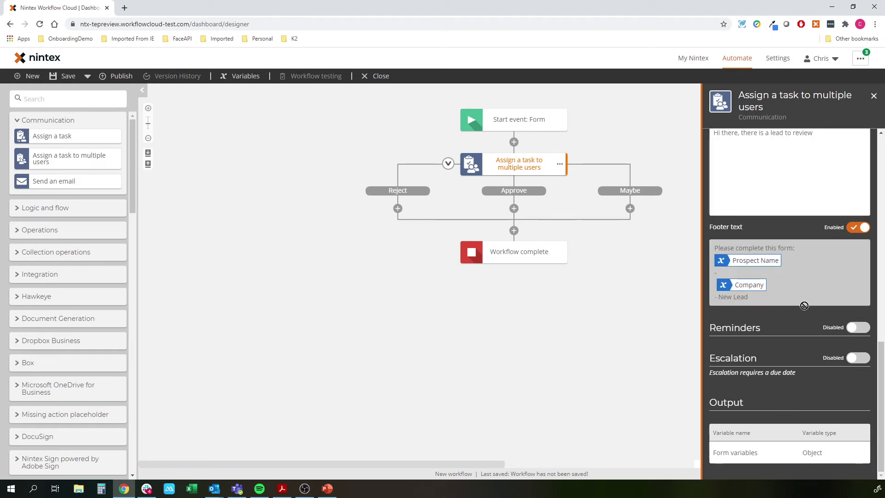
Keep 'First response completes the task' as the completion rule
scroll(805, 305, "up", 4)
scroll(793, 277, "up", 2)
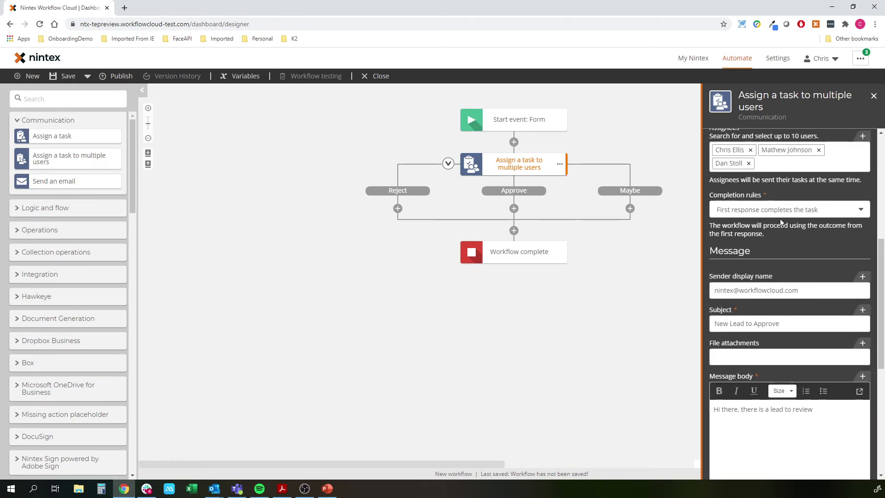
left_click(780, 210)
left_click(778, 254)
Leave escalation switched off and close the task action's settings
scroll(811, 267, "down", 5)
left_click(858, 358)
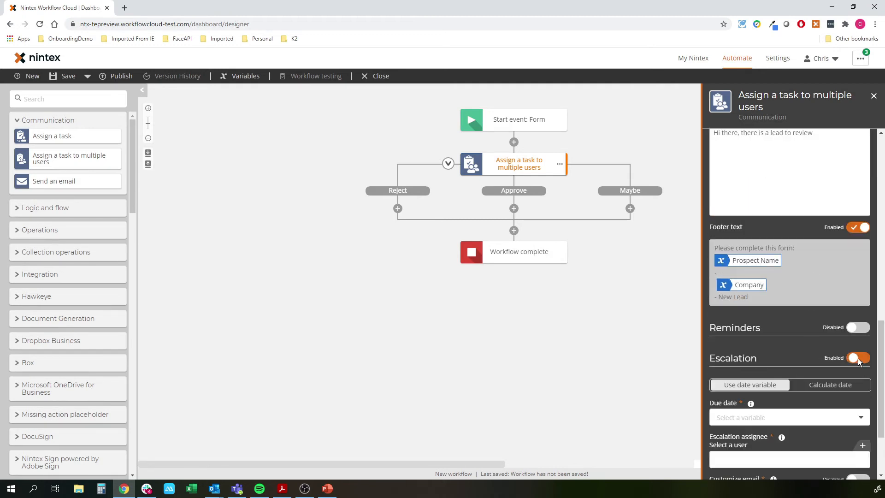
left_click(859, 358)
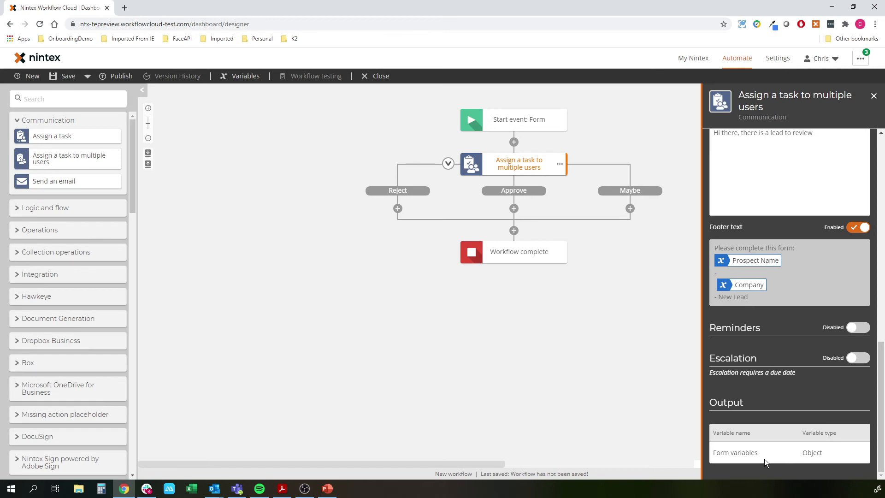
left_click(487, 383)
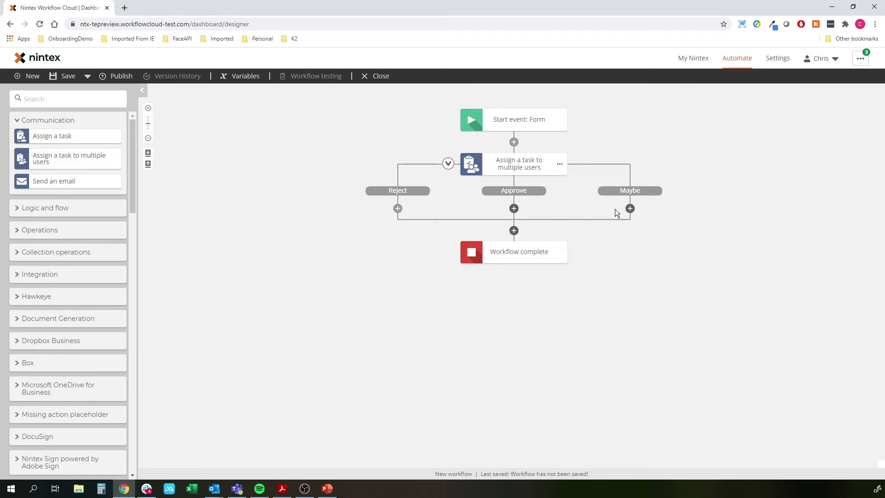
Publish the workflow as 'Multi Chris' and open its web form in a new tab
left_click(122, 77)
type("Multi Chris")
left_click(620, 403)
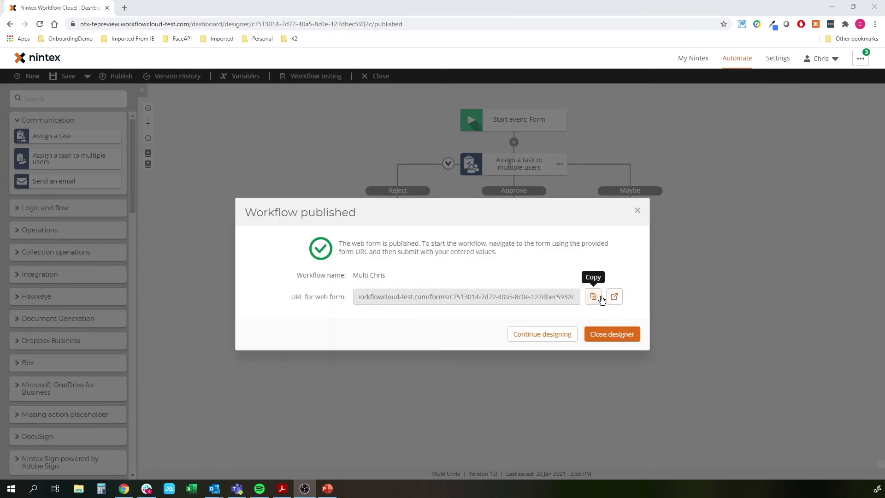
left_click(614, 297)
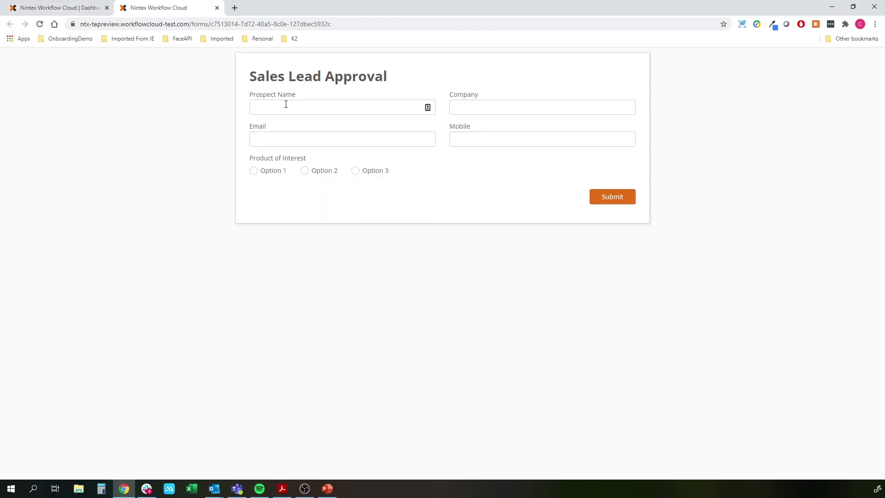
Fill in a prospect name, Company XYZ, an email and mobile number, choose Option 1, and submit
left_click(286, 104)
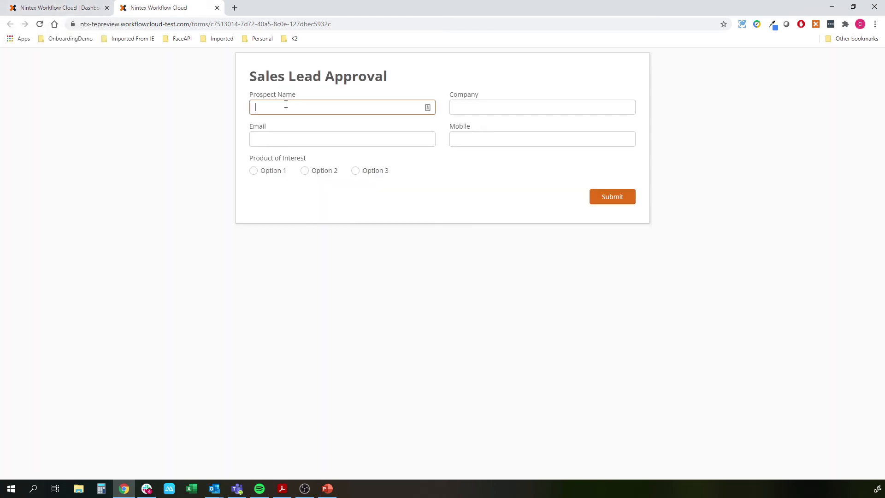
key("Tab")
key("BackSpace")
key("BackSpace")
key("BackSpace")
key("Tab")
key("Tab")
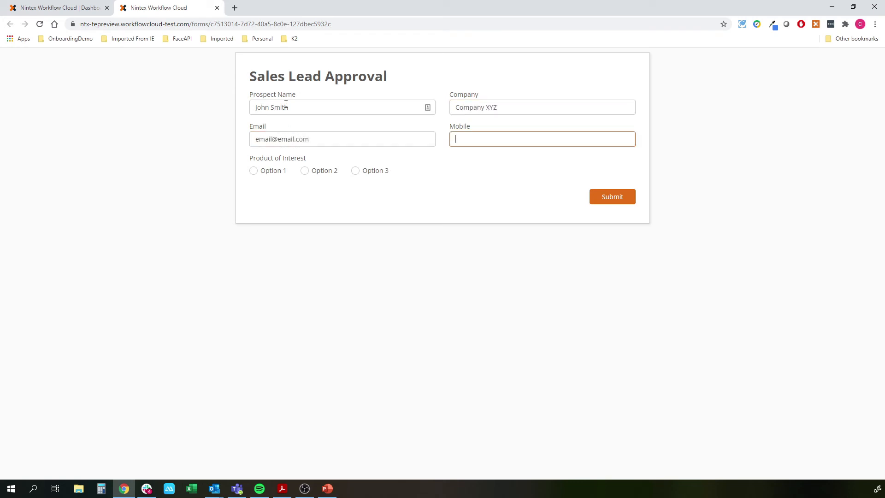
left_click(254, 171)
left_click(623, 195)
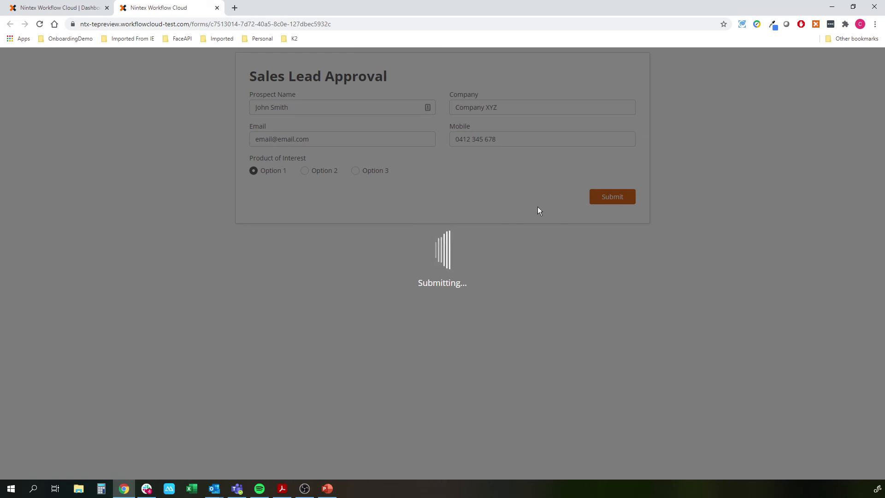
Close the designer, list active tasks including the Company XYZ New Lead task, and close the submitted-form tab
mouse_move(55, 11)
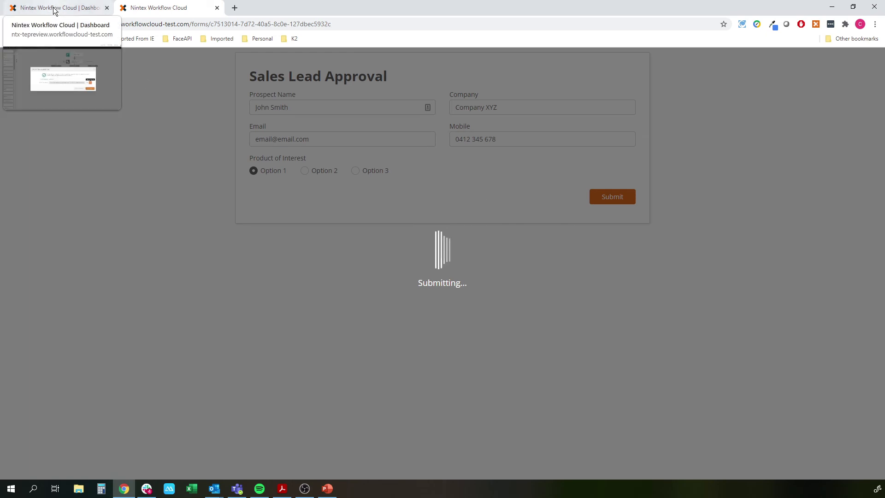
left_click(54, 11)
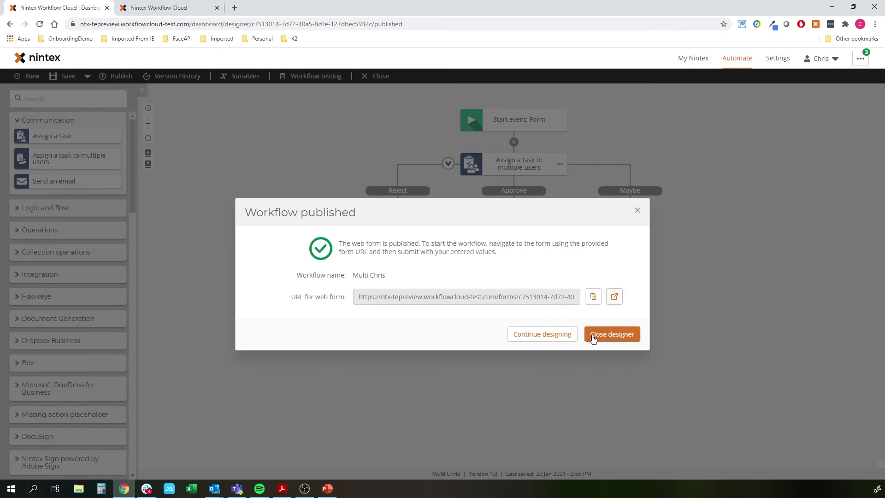
left_click(613, 334)
left_click(693, 60)
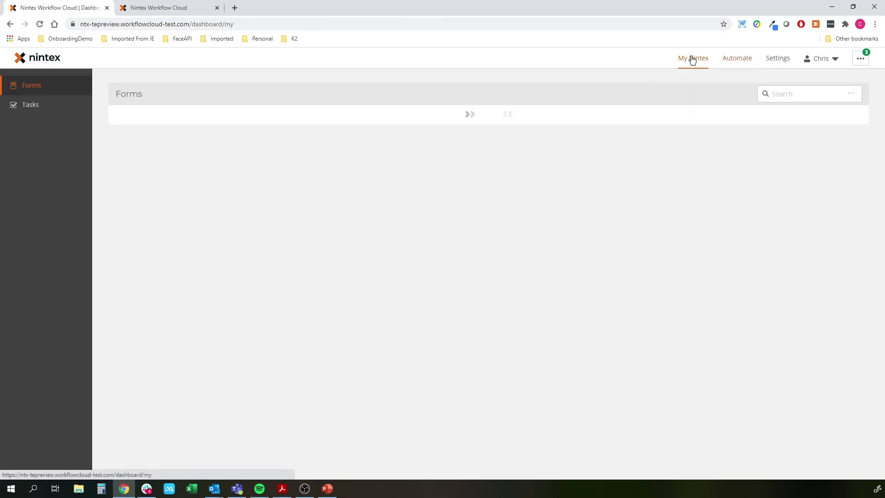
left_click(21, 105)
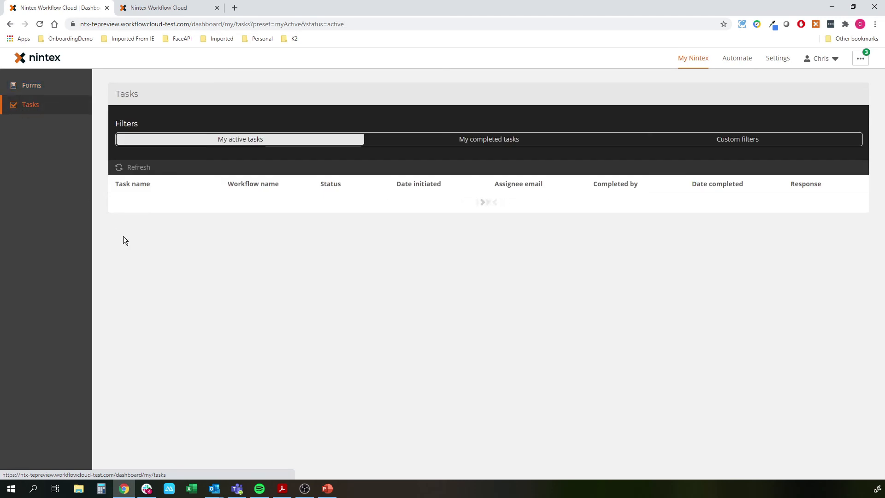
left_click(171, 9)
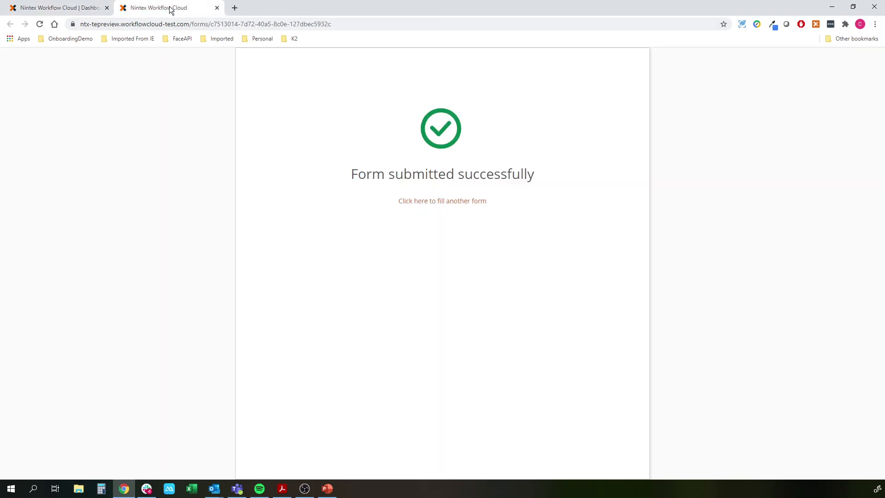
left_click(217, 7)
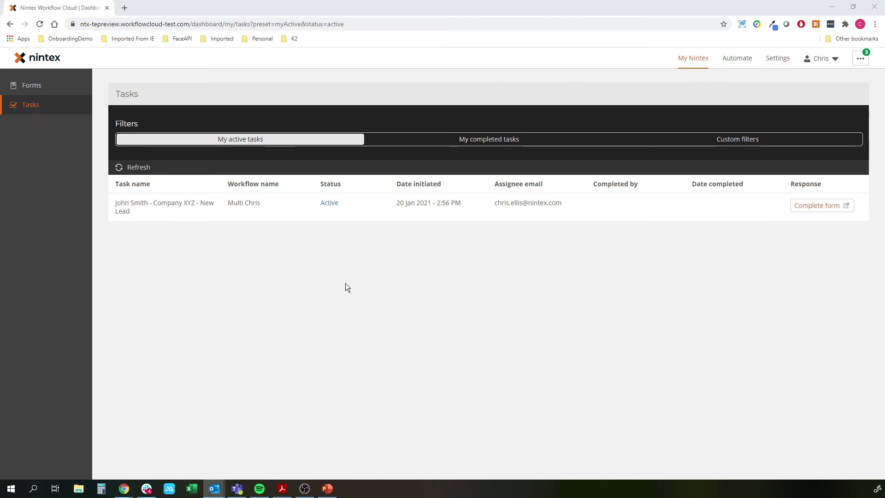
Complete the Company XYZ New Lead task form with the Approve outcome and submit it
left_click(180, 214)
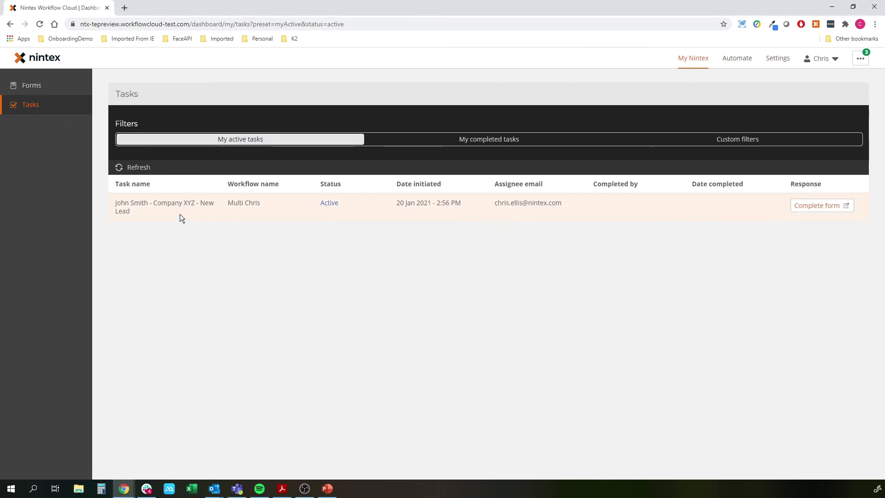
left_click(814, 204)
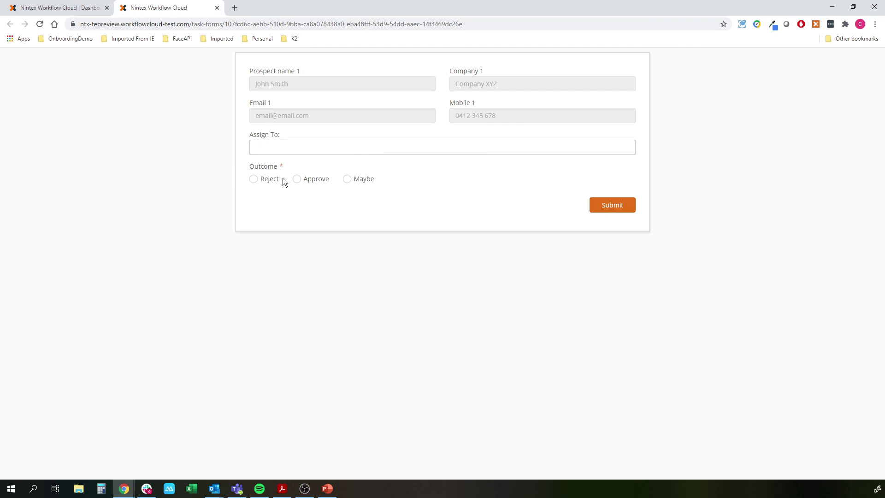
left_click(305, 152)
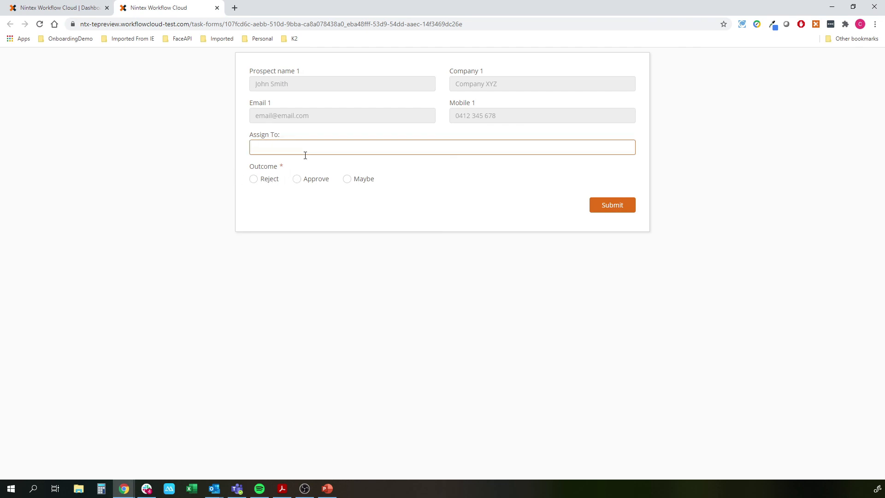
left_click(305, 179)
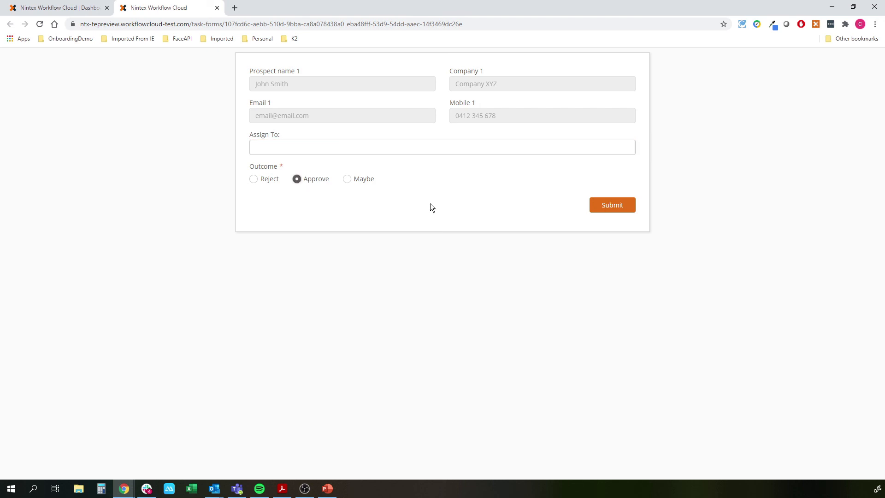
left_click(613, 208)
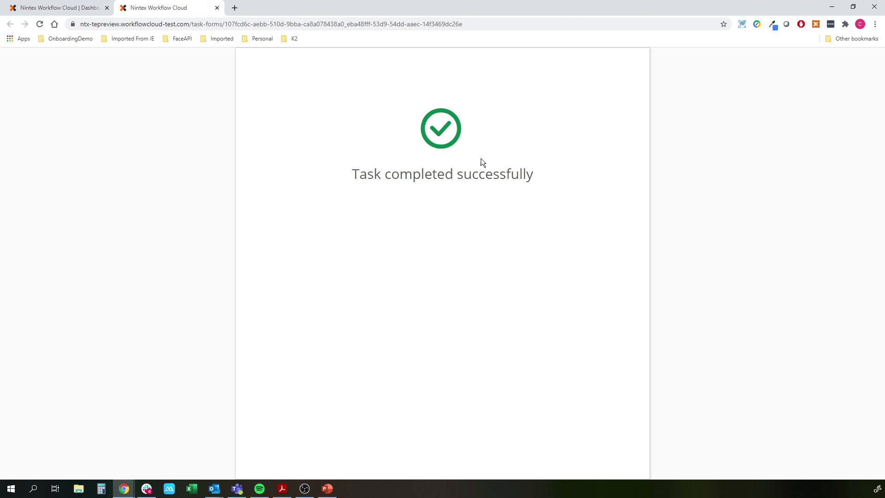
left_click(59, 8)
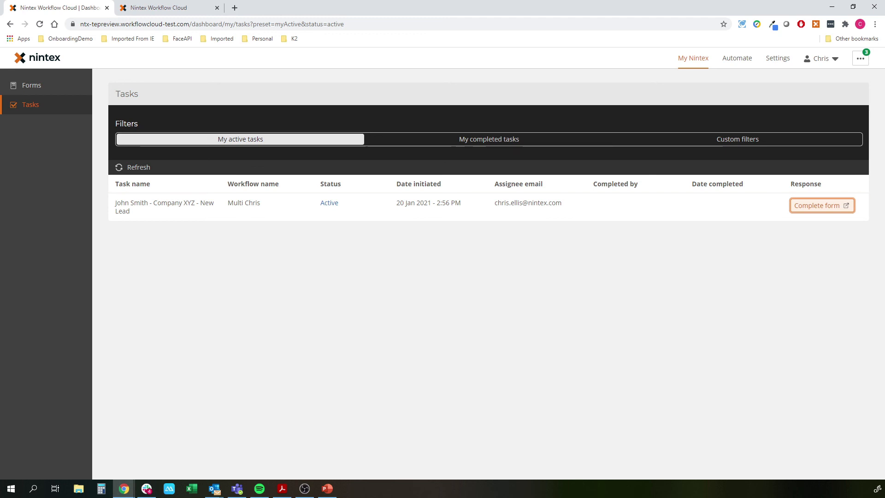
Switch back to the My Nintex Tasks page showing the Company XYZ New Lead task
key("alt+Tab")
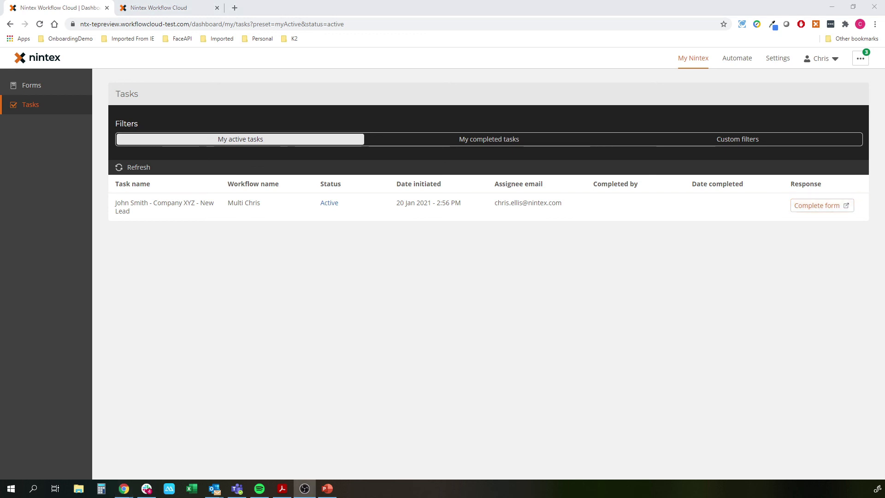